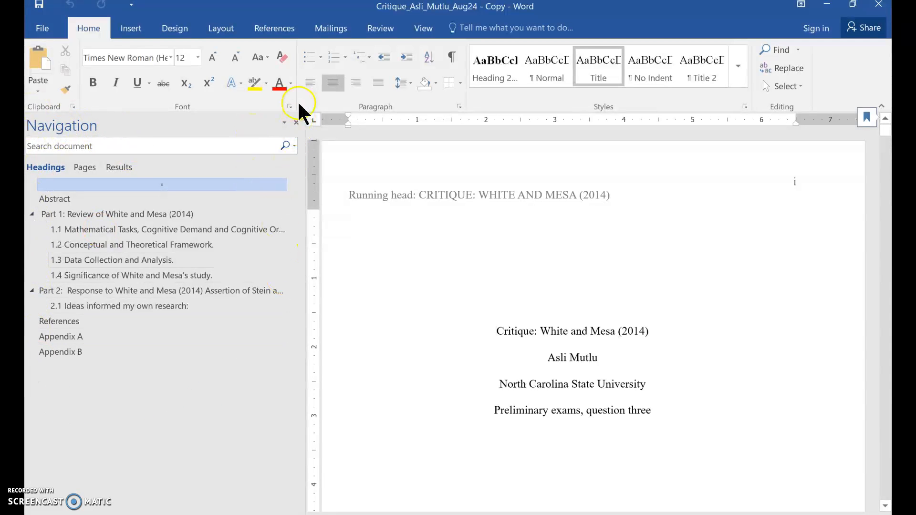
Close the Navigation pane, then reopen it by ticking Navigation Pane on the View tab.
{"action": "left_click", "coordinate": [297, 122]}
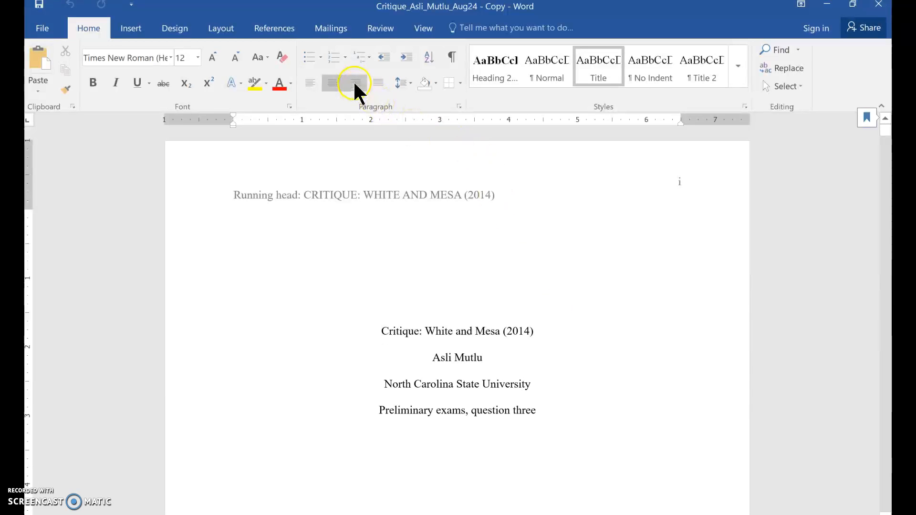
{"action": "left_click", "coordinate": [430, 30]}
{"action": "left_click", "coordinate": [222, 81]}
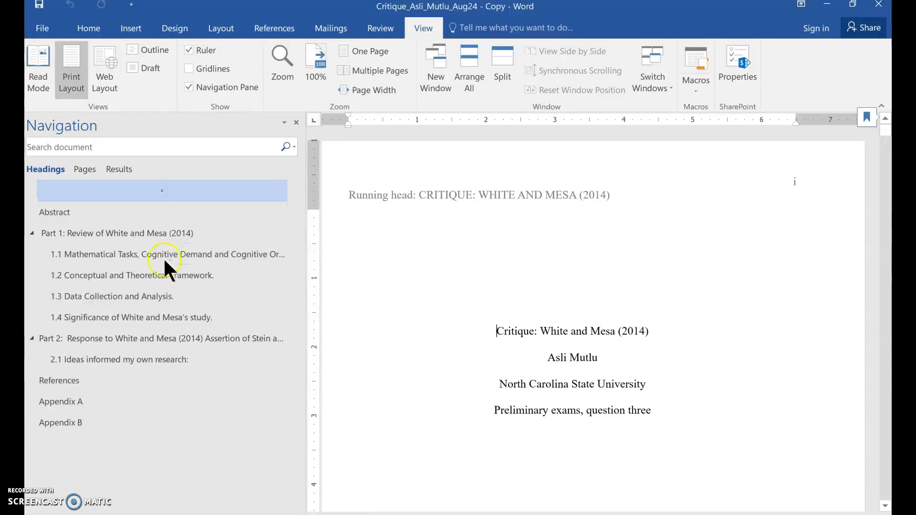
Visit Abstract, Part 1, 1.1, Part 2, Appendices A and B, References, 1.2, then 1.4 via the Navigation pane.
{"action": "left_click", "coordinate": [125, 273]}
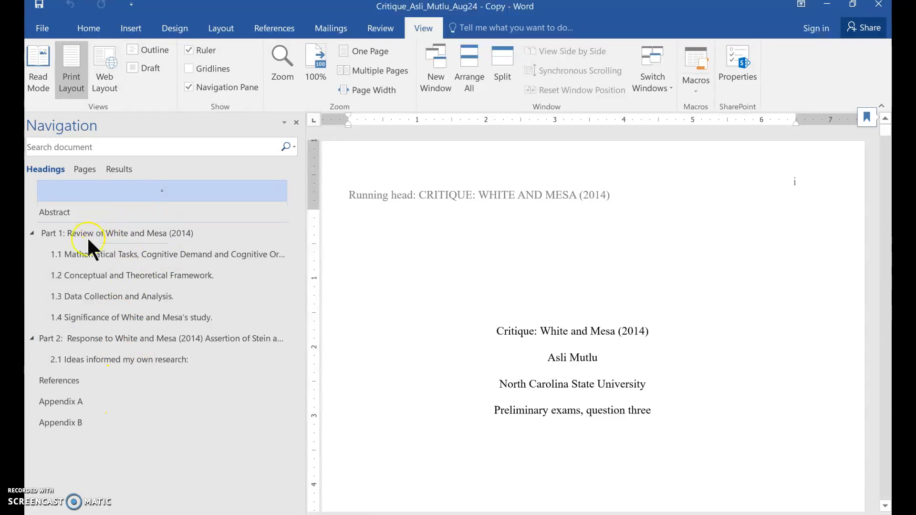
{"action": "left_click", "coordinate": [48, 213]}
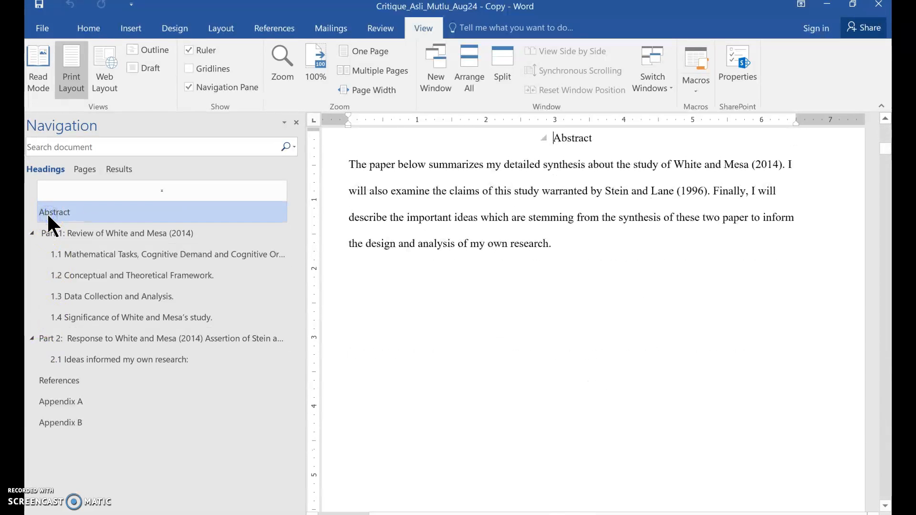
{"action": "left_click", "coordinate": [110, 233]}
{"action": "left_click", "coordinate": [119, 260]}
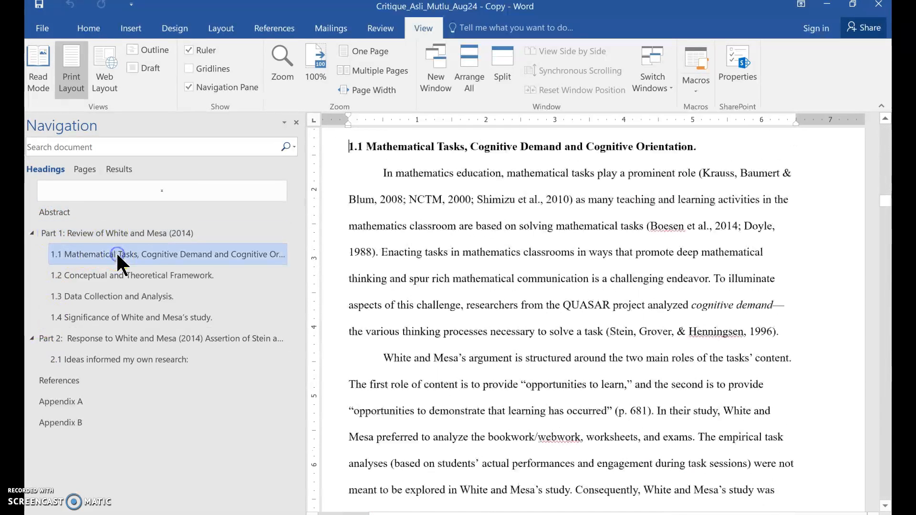
{"action": "left_click", "coordinate": [167, 341]}
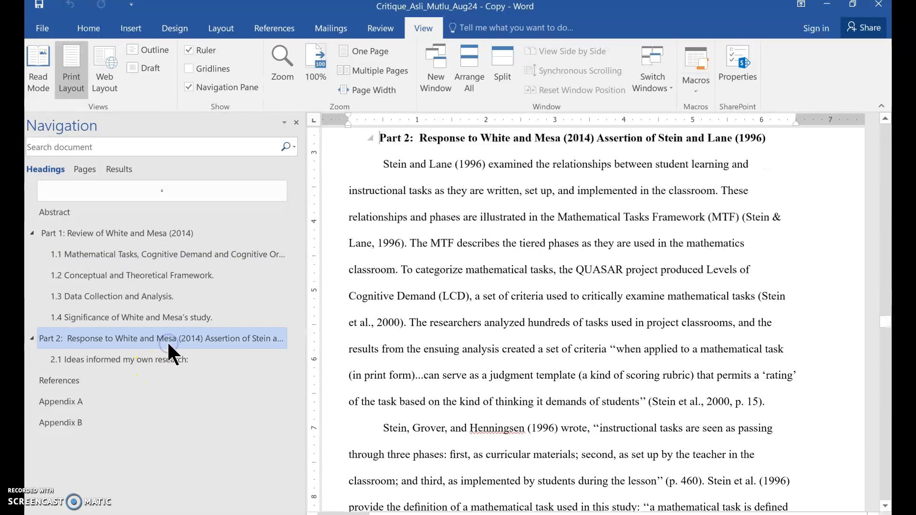
{"action": "left_click", "coordinate": [75, 404]}
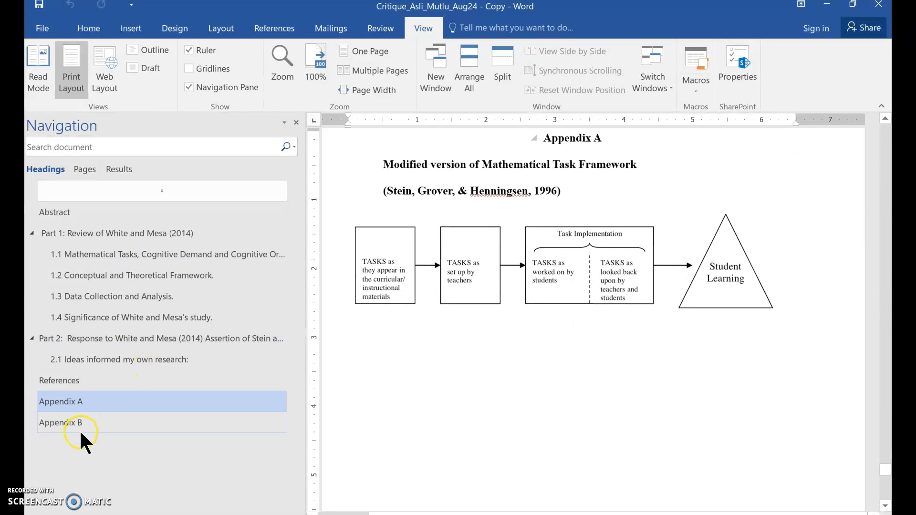
{"action": "left_click", "coordinate": [70, 422]}
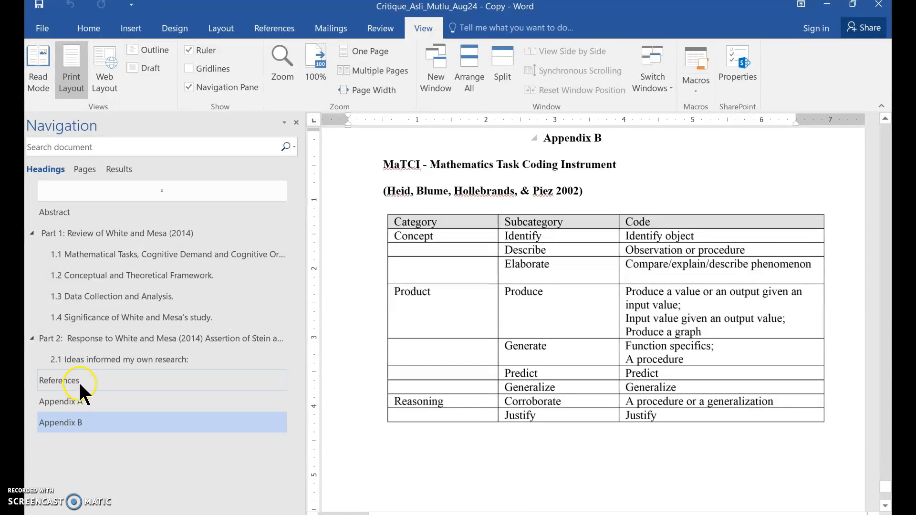
{"action": "left_click", "coordinate": [78, 381]}
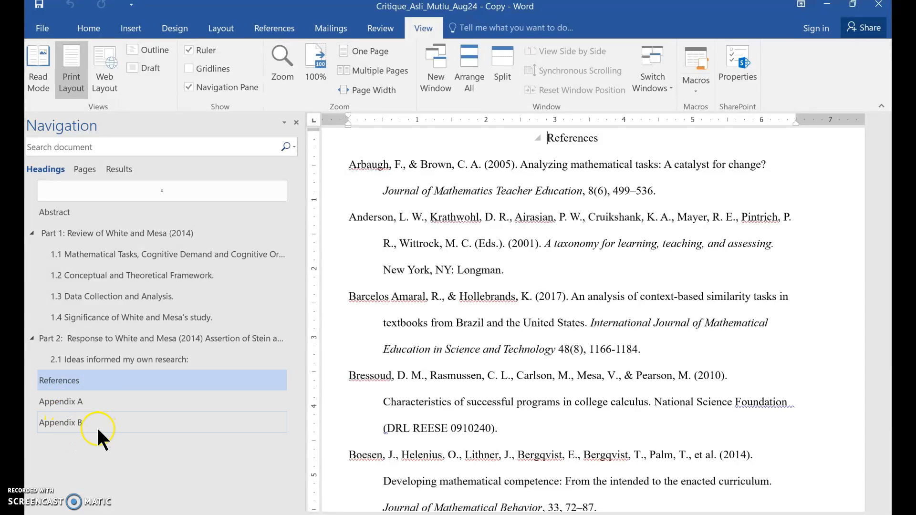
{"action": "left_click", "coordinate": [174, 274]}
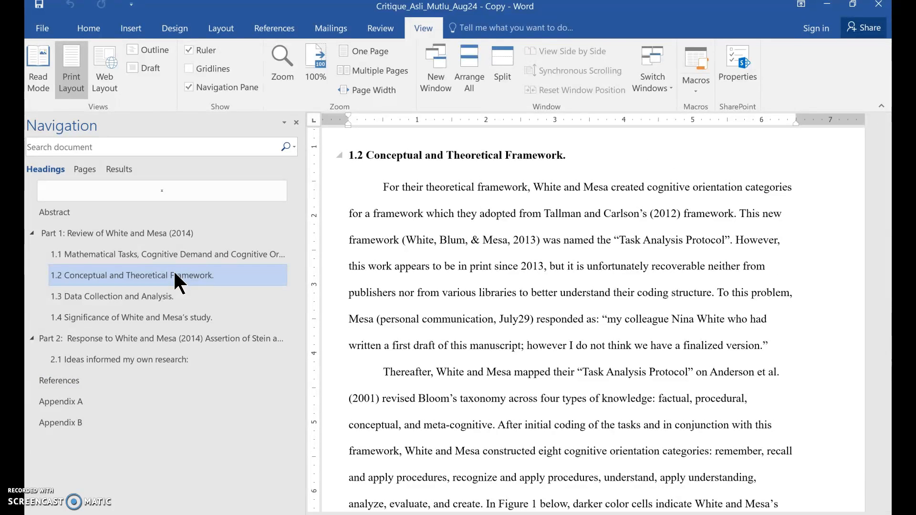
{"action": "left_click", "coordinate": [175, 319]}
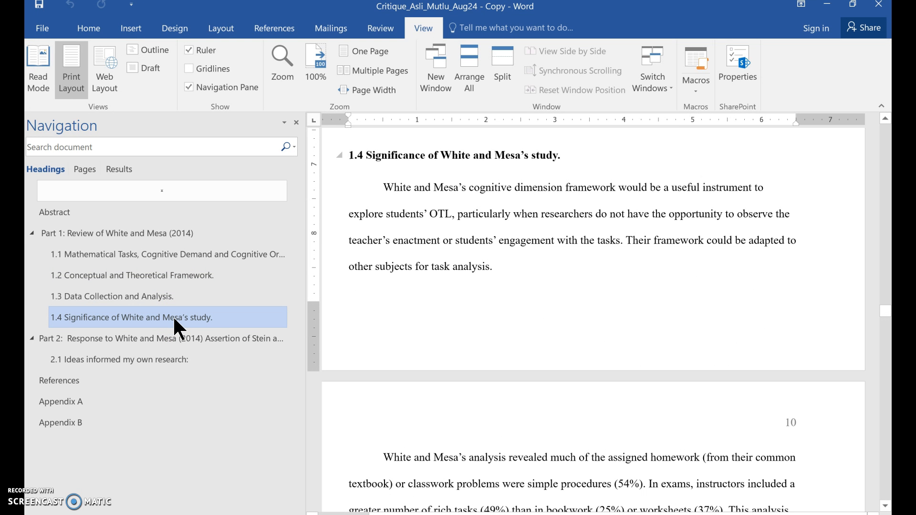
Drag the Significance section above 1.2 and renumber its heading to 1.2.
{"action": "left_click_drag", "start_coordinate": [175, 319], "coordinate": [179, 270]}
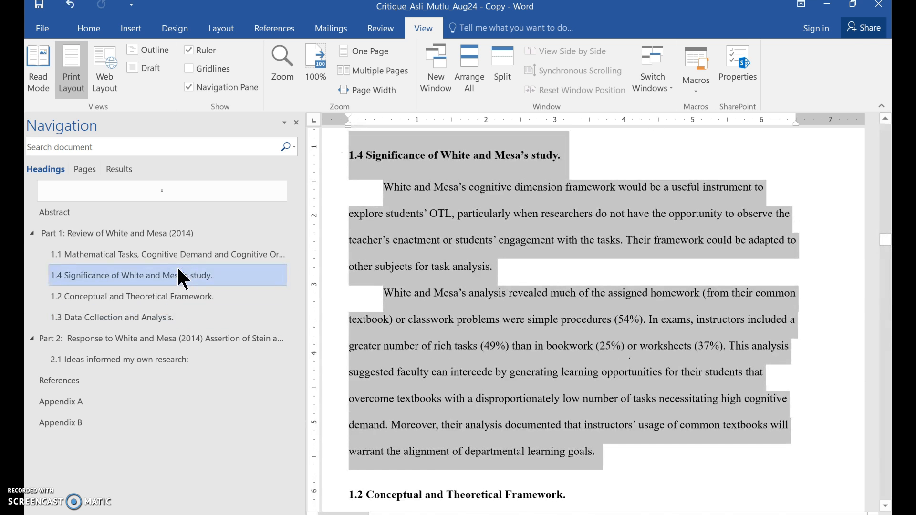
{"action": "left_click", "coordinate": [342, 149]}
{"action": "left_click", "coordinate": [362, 153]}
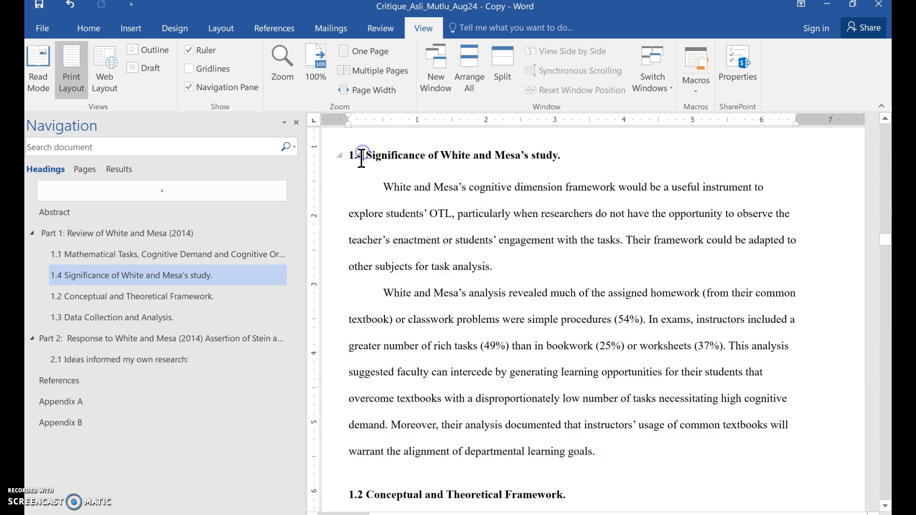
{"action": "left_click", "coordinate": [410, 170]}
{"action": "key", "text": "BackSpace"}
{"action": "type", "text": "2"}
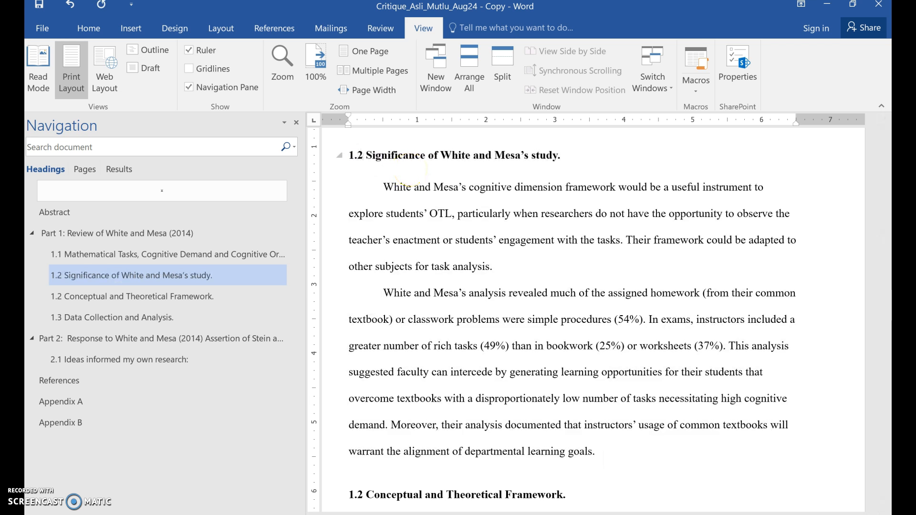
Renumber Conceptual and Theoretical Framework to 1.3 and Data Collection and Analysis to 1.4.
{"action": "left_click", "coordinate": [104, 296]}
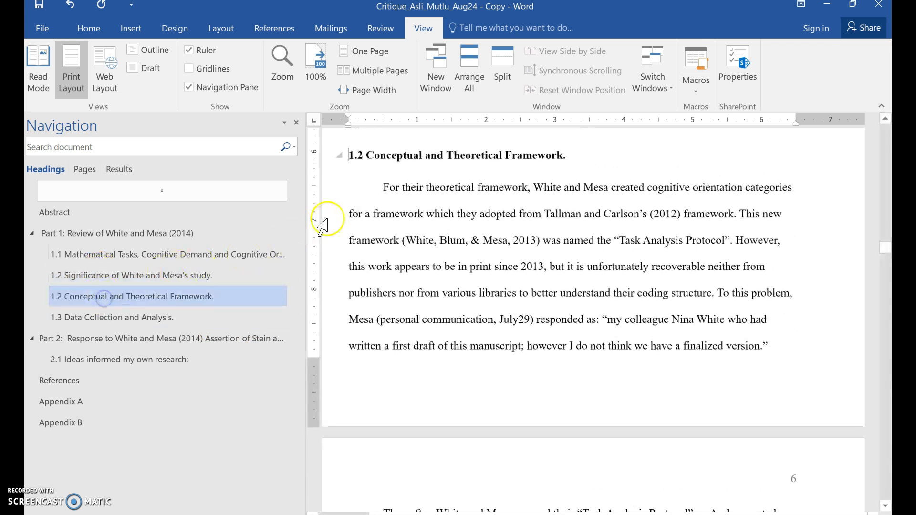
{"action": "left_click", "coordinate": [363, 156]}
{"action": "key", "text": "BackSpace"}
{"action": "type", "text": "3"}
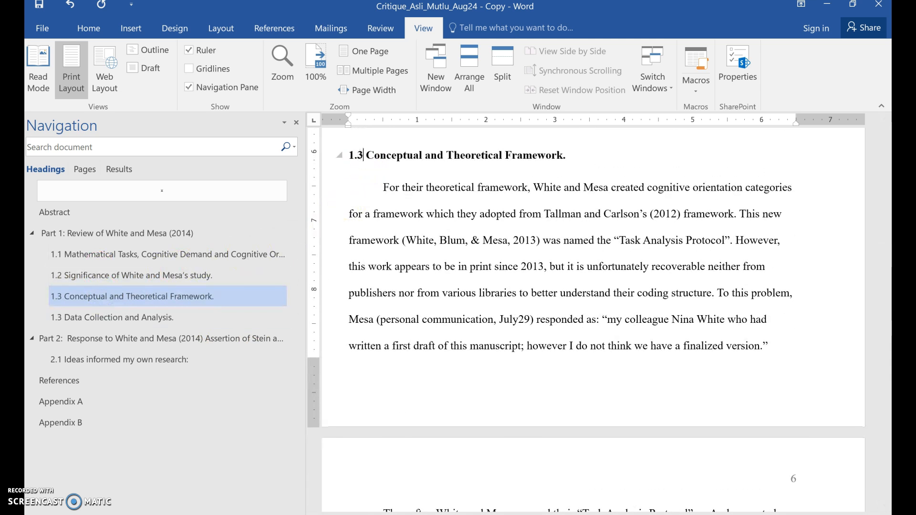
{"action": "left_click", "coordinate": [178, 318]}
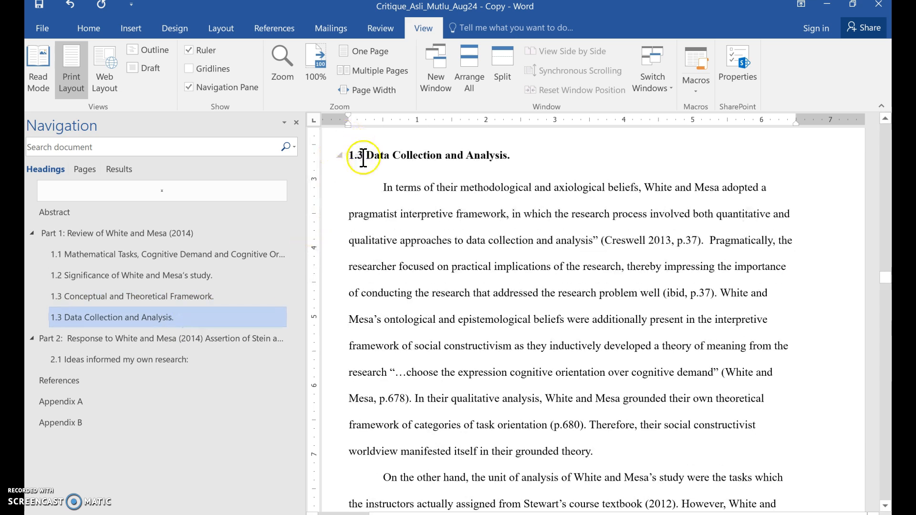
{"action": "key", "text": "BackSpace"}
{"action": "type", "text": "4"}
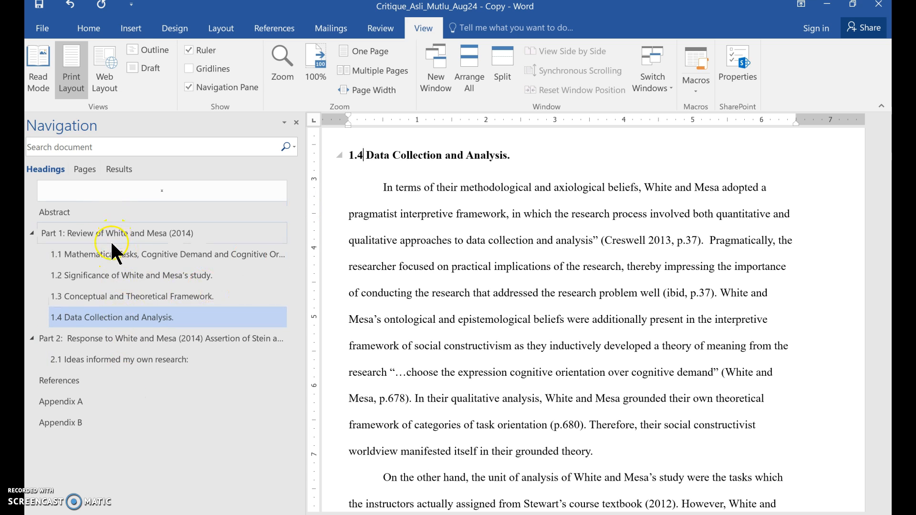
Insert a Blank Page from the Insert tab at the top of Part 1's page.
{"action": "left_click", "coordinate": [58, 222]}
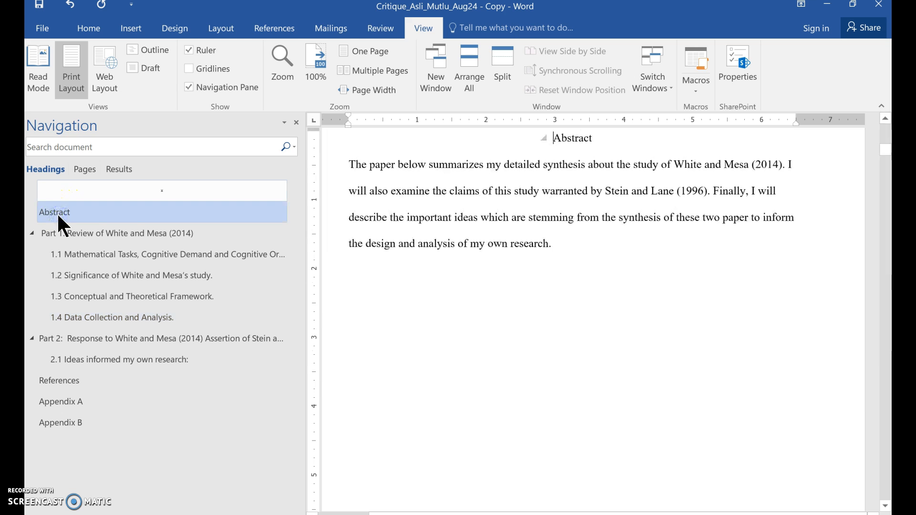
{"action": "left_click", "coordinate": [394, 329]}
{"action": "scroll", "coordinate": [393, 329], "scroll_direction": "down", "scroll_amount": 3}
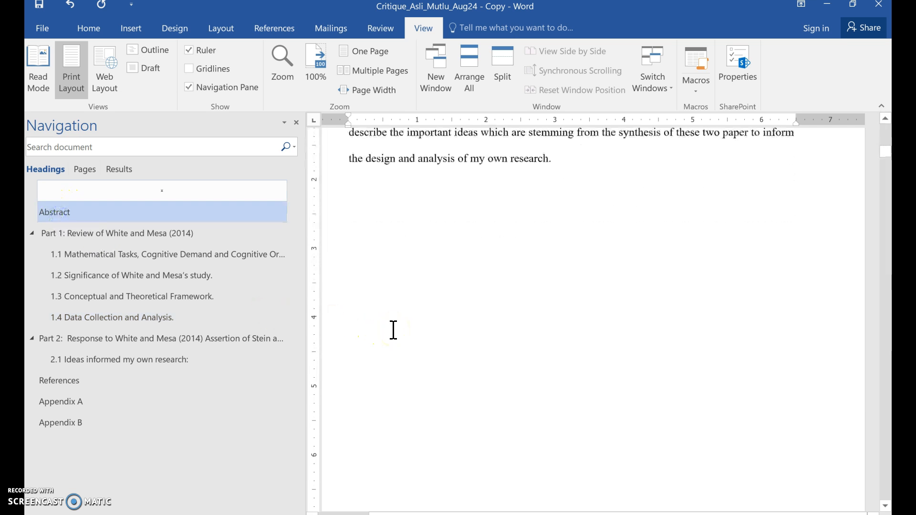
{"action": "scroll", "coordinate": [393, 329], "scroll_direction": "down", "scroll_amount": 7}
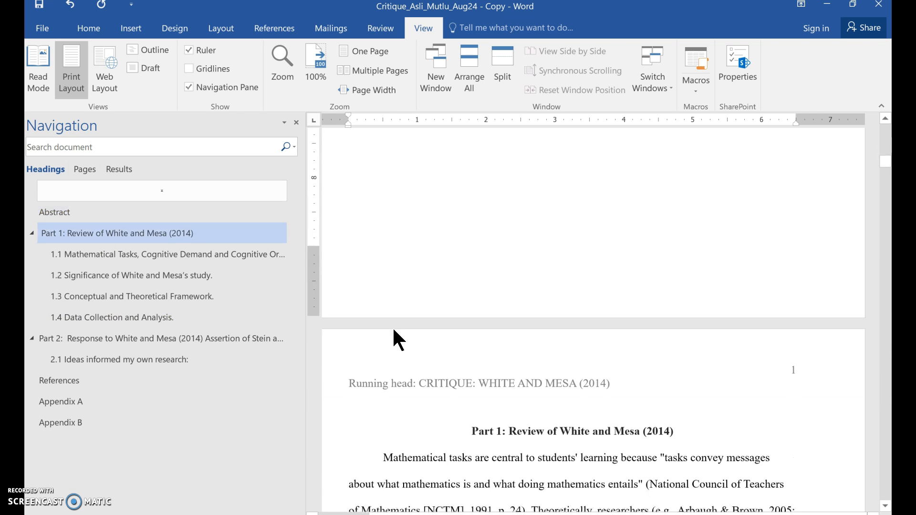
{"action": "left_click", "coordinate": [418, 243]}
{"action": "left_click", "coordinate": [427, 252]}
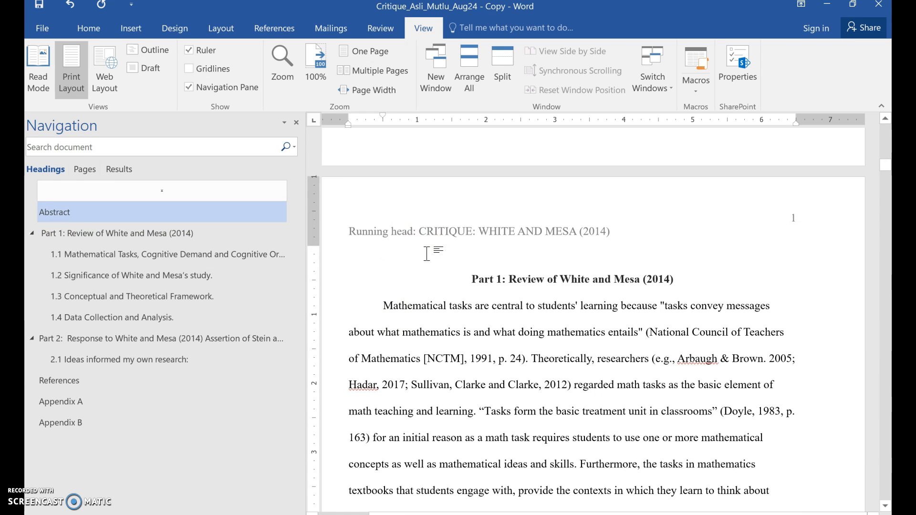
{"action": "left_click", "coordinate": [133, 31]}
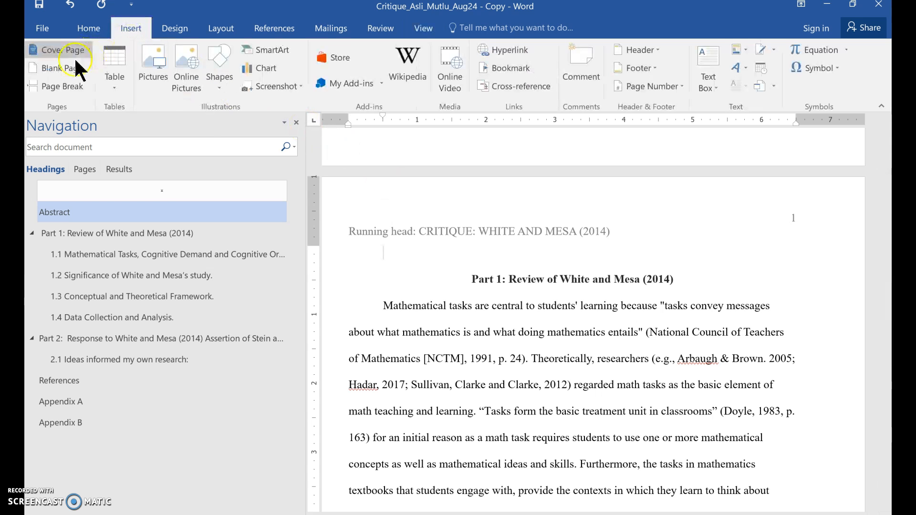
{"action": "left_click", "coordinate": [54, 68]}
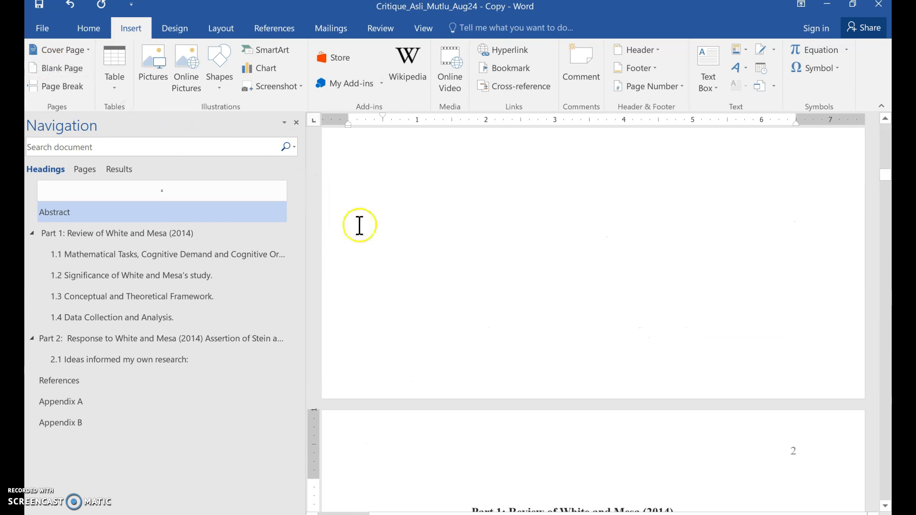
Add a page break with Ctrl+Enter at the top of the first page.
{"action": "scroll", "coordinate": [482, 274], "scroll_direction": "down", "scroll_amount": 1}
{"action": "scroll", "coordinate": [481, 268], "scroll_direction": "down", "scroll_amount": 2}
{"action": "scroll", "coordinate": [481, 266], "scroll_direction": "up", "scroll_amount": 5}
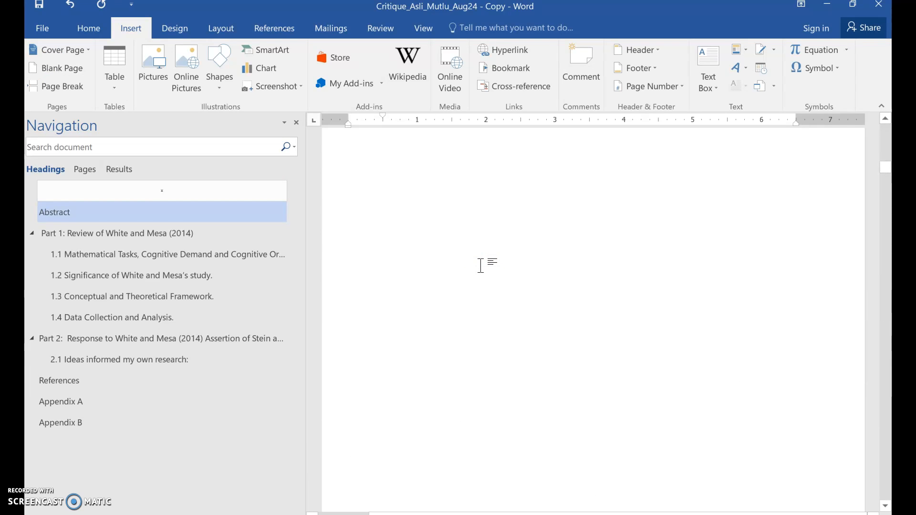
{"action": "scroll", "coordinate": [480, 266], "scroll_direction": "up", "scroll_amount": 2}
{"action": "left_click", "coordinate": [491, 409]}
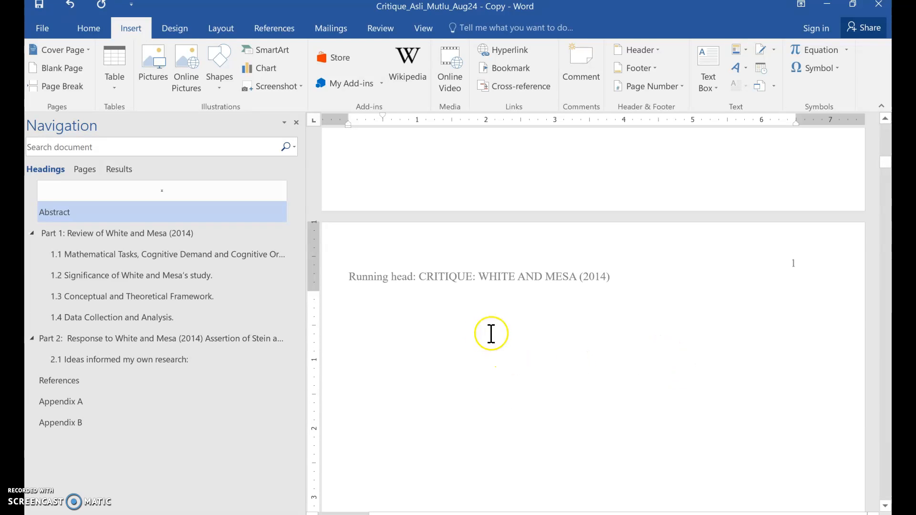
{"action": "key", "text": "ctrl+Return"}
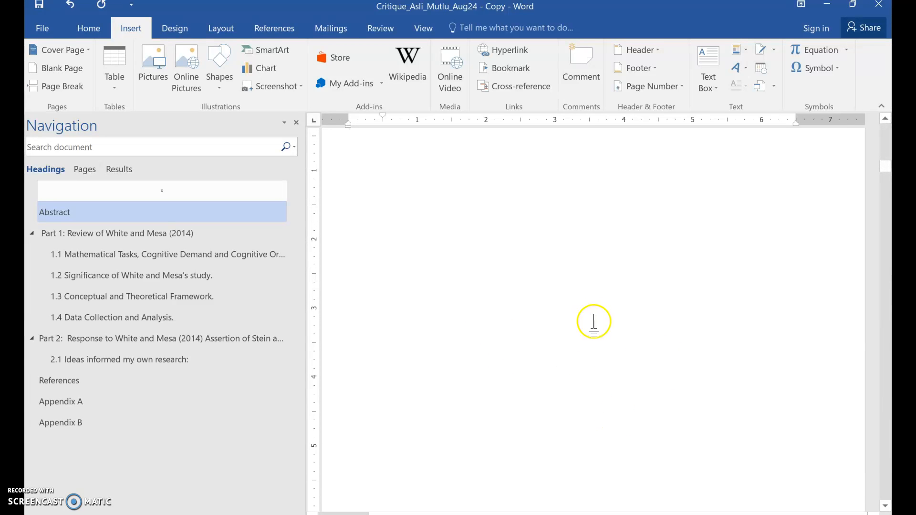
{"action": "scroll", "coordinate": [624, 381], "scroll_direction": "up", "scroll_amount": 2}
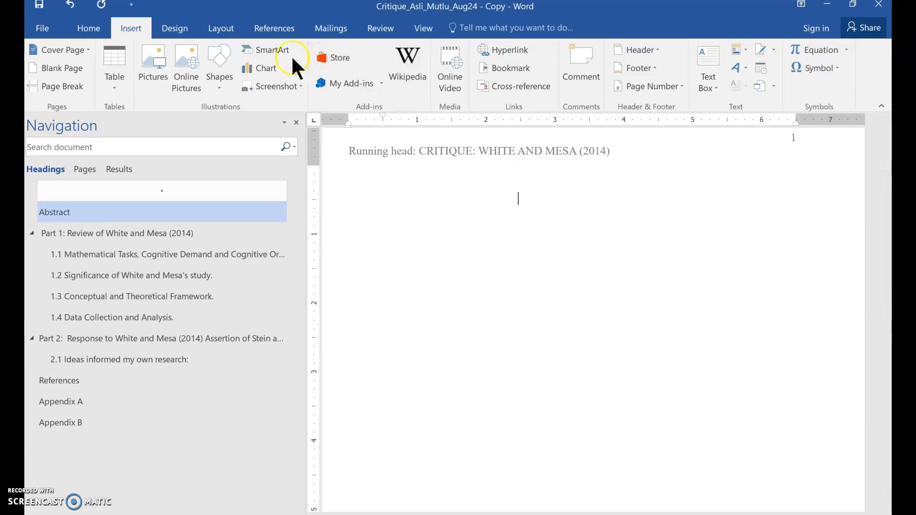
{"action": "left_click", "coordinate": [268, 27]}
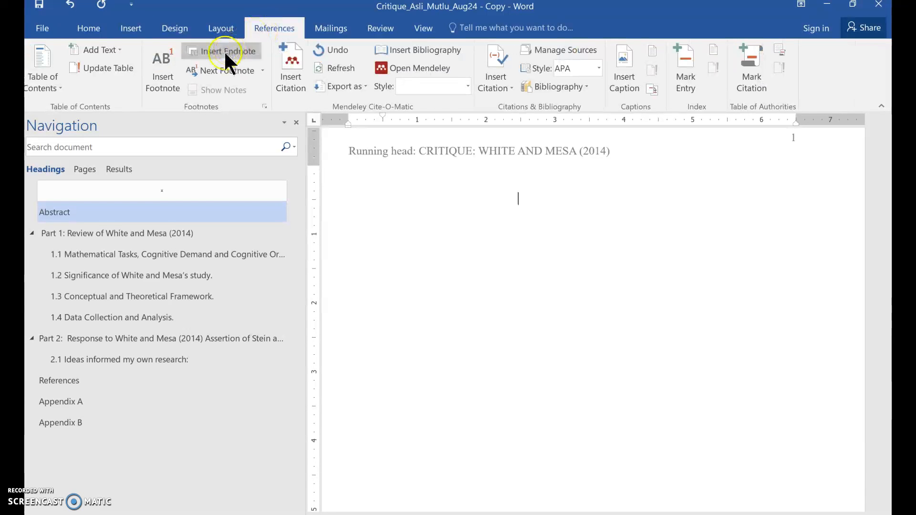
Insert Automatic Table 1 from the References Table of Contents menu, then close the Navigation pane.
{"action": "left_click", "coordinate": [52, 79]}
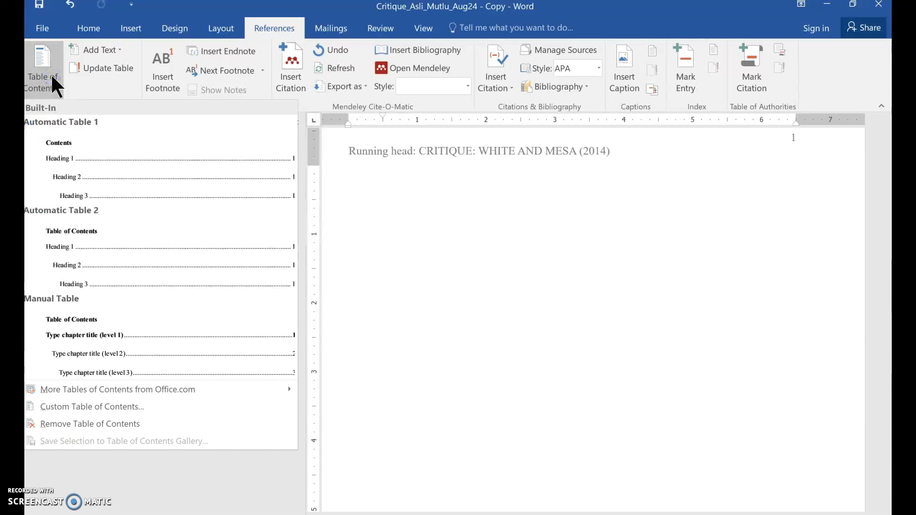
{"action": "left_click", "coordinate": [90, 177]}
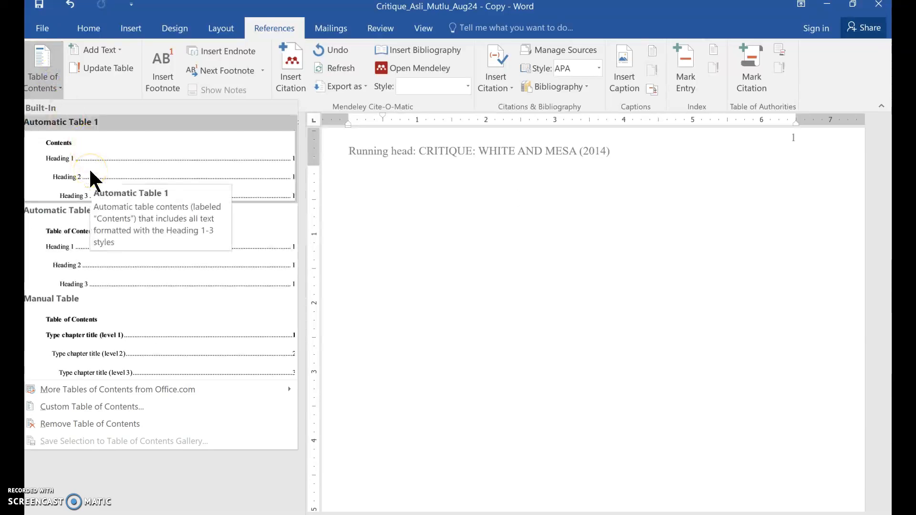
{"action": "left_click", "coordinate": [83, 239]}
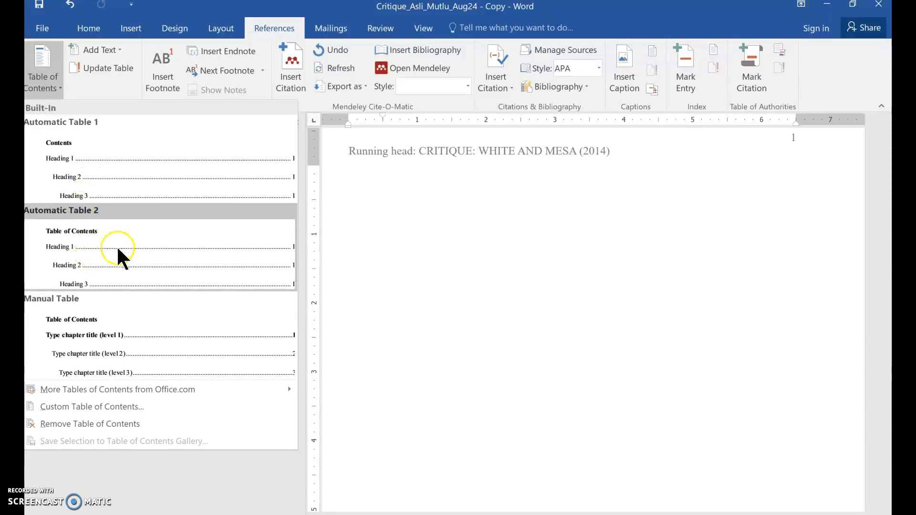
{"action": "left_click", "coordinate": [137, 180]}
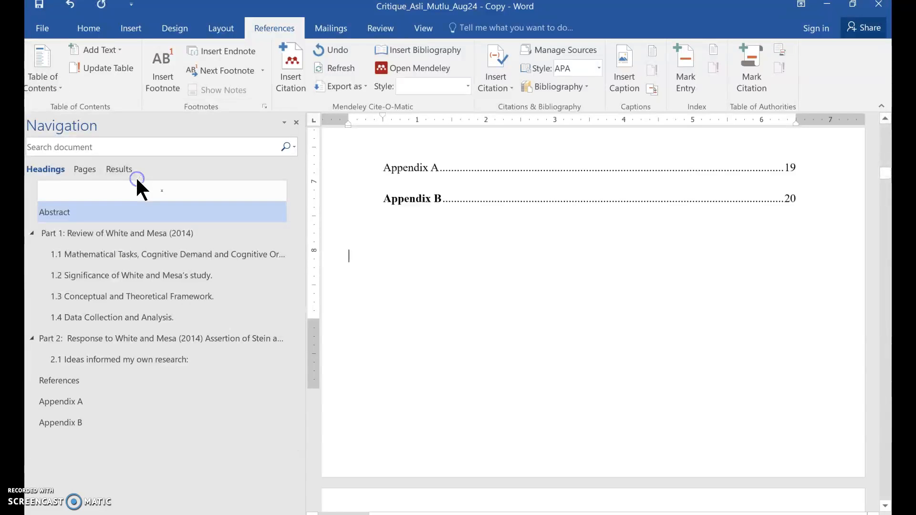
{"action": "scroll", "coordinate": [512, 303], "scroll_direction": "up", "scroll_amount": 4}
{"action": "scroll", "coordinate": [512, 305], "scroll_direction": "up", "scroll_amount": 5}
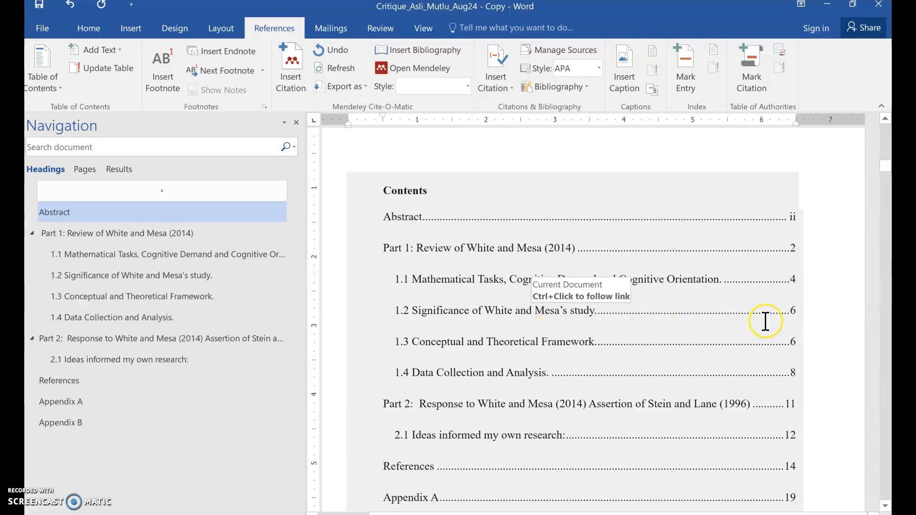
{"action": "scroll", "coordinate": [487, 239], "scroll_direction": "up", "scroll_amount": 3}
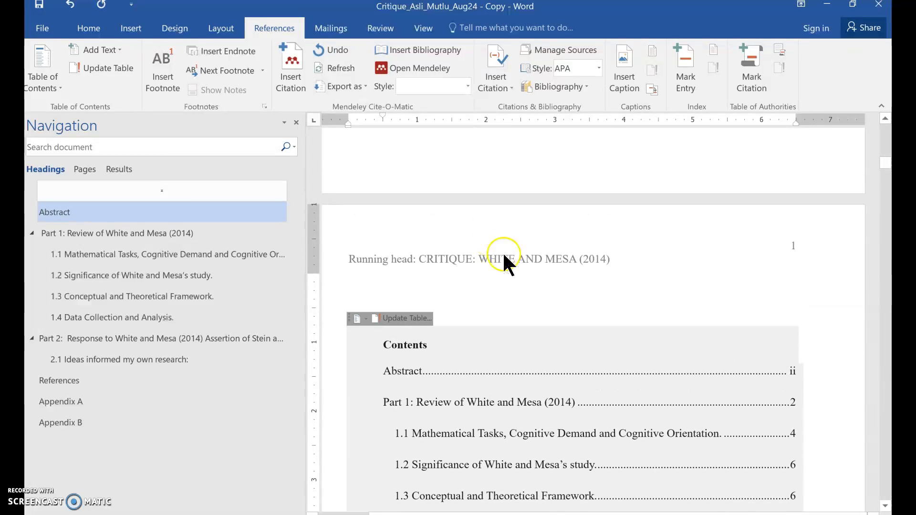
{"action": "left_click", "coordinate": [296, 122]}
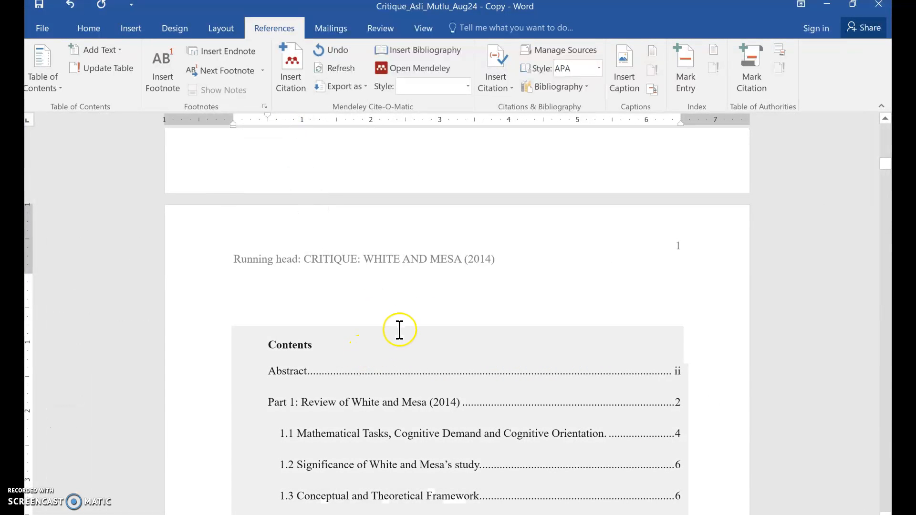
Change the contents heading to 'Table of Contents' and delete the stray 'Table of' line above it.
{"action": "scroll", "coordinate": [399, 334], "scroll_direction": "down", "scroll_amount": 1}
{"action": "left_click", "coordinate": [305, 342]}
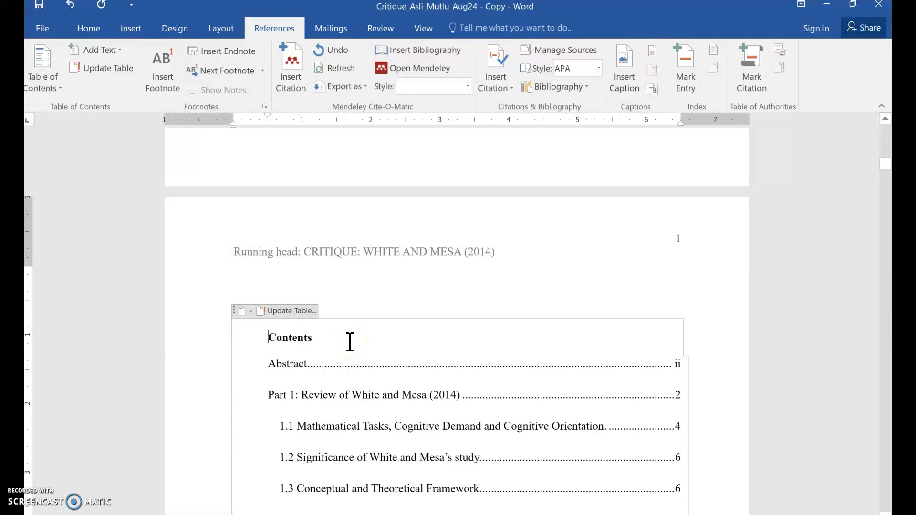
{"action": "key", "text": "Left"}
{"action": "type", "text": "Ta"}
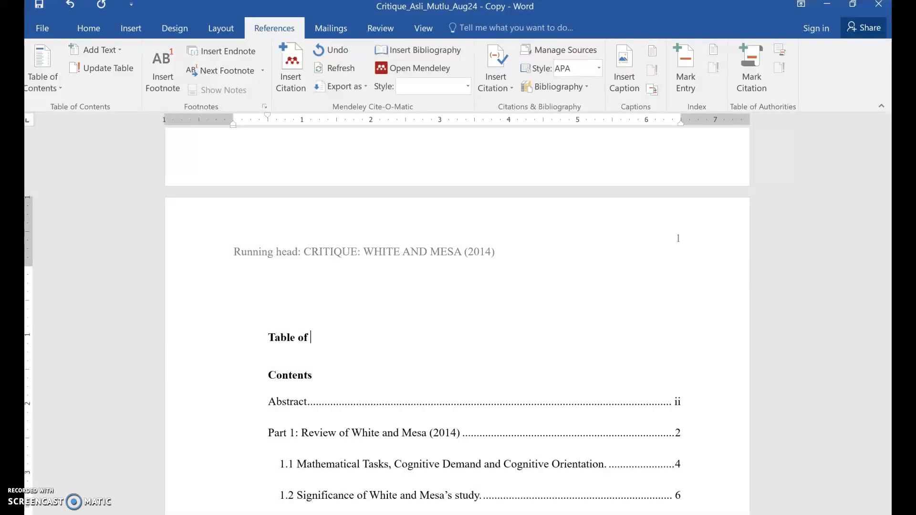
{"action": "left_click", "coordinate": [272, 377]}
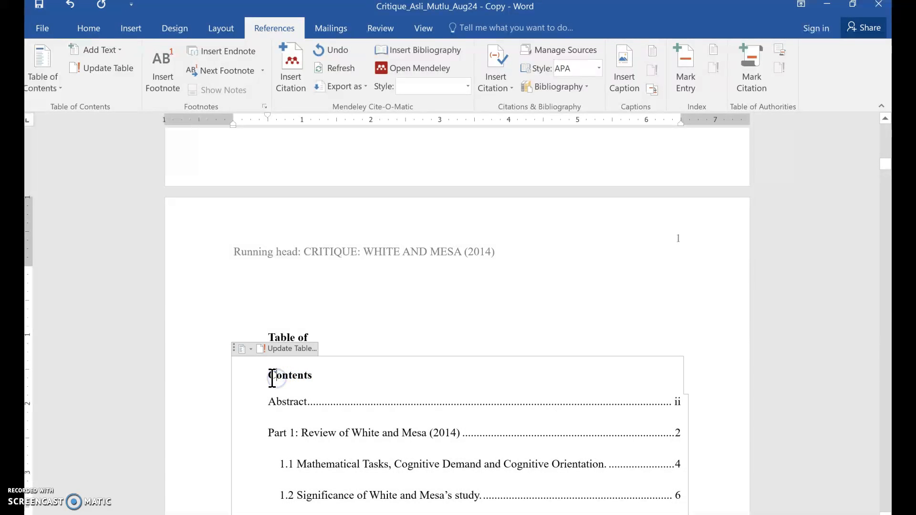
{"action": "type", "text": "Ta"}
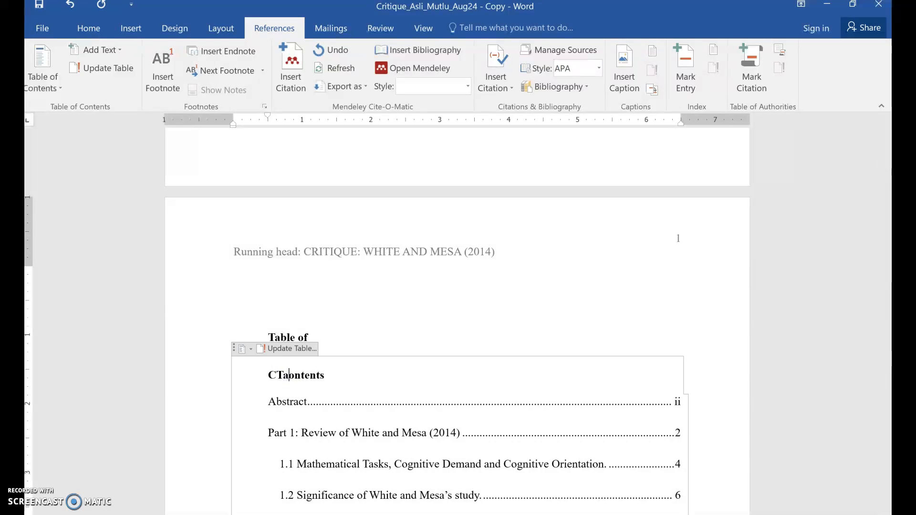
{"action": "type", "text": "ble of "}
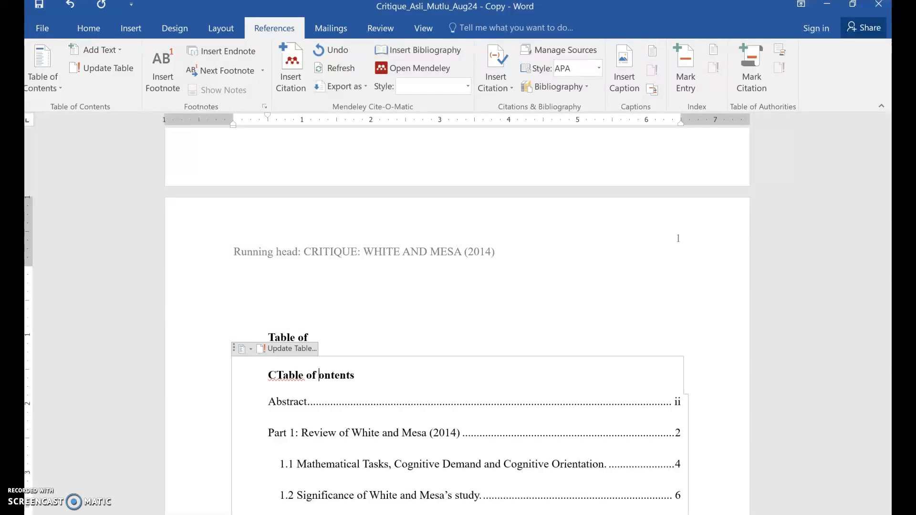
{"action": "type", "text": "C"}
{"action": "left_click", "coordinate": [272, 379]}
{"action": "key", "text": "BackSpace"}
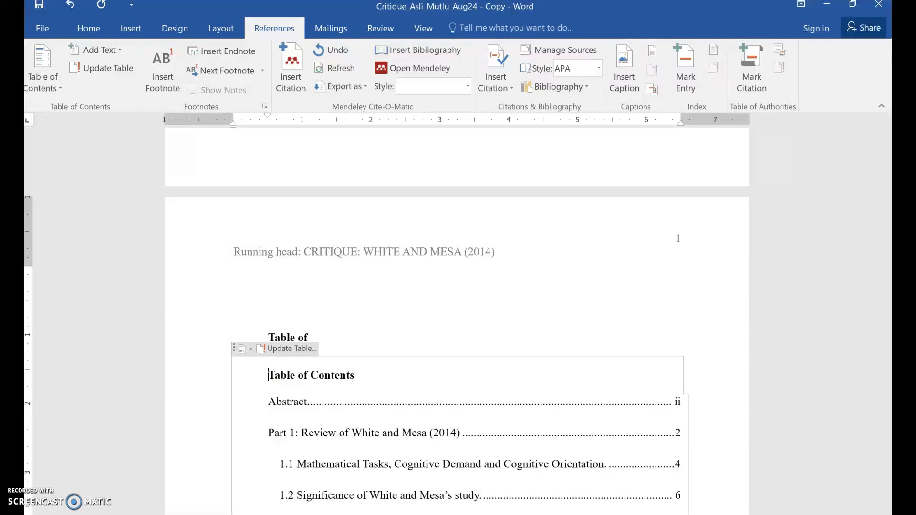
{"action": "left_click", "coordinate": [318, 337]}
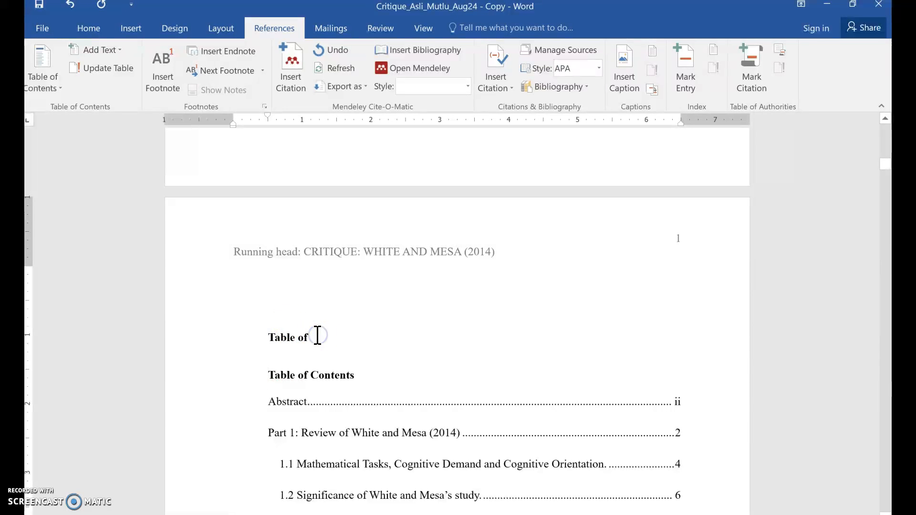
{"action": "key", "text": "BackSpace"}
{"action": "key", "text": "BackSpace"}
{"action": "left_click", "coordinate": [491, 278]}
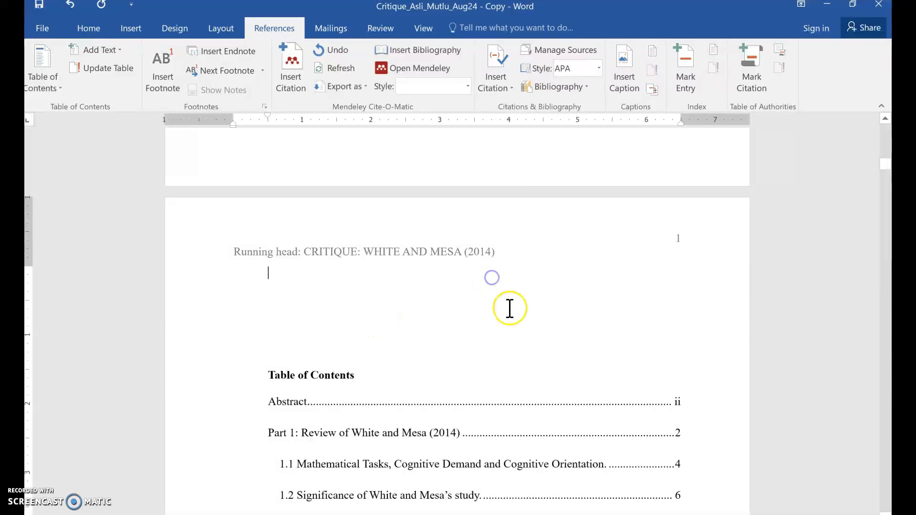
{"action": "scroll", "coordinate": [509, 309], "scroll_direction": "down", "scroll_amount": 4}
Ctrl+click the Part 2 entry (page 11) in the table of contents to reach that heading.
{"action": "left_click", "coordinate": [592, 271]}
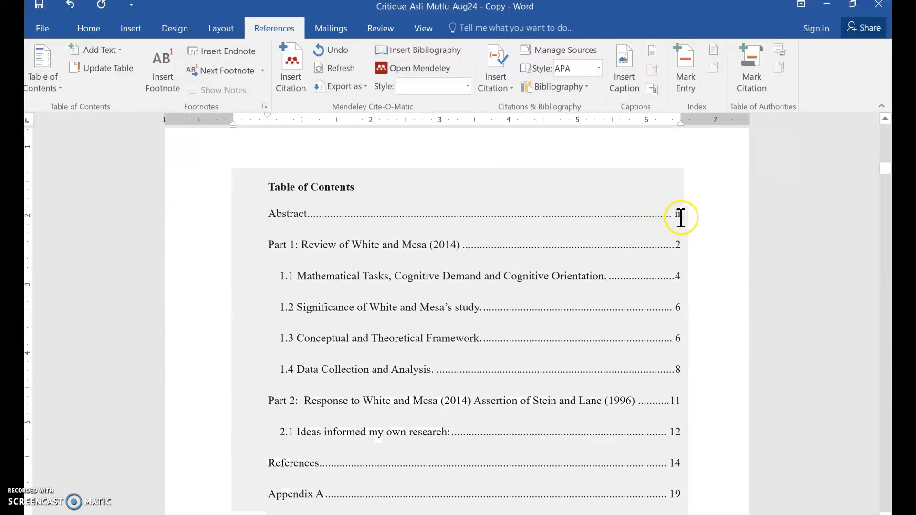
{"action": "left_click", "coordinate": [687, 243]}
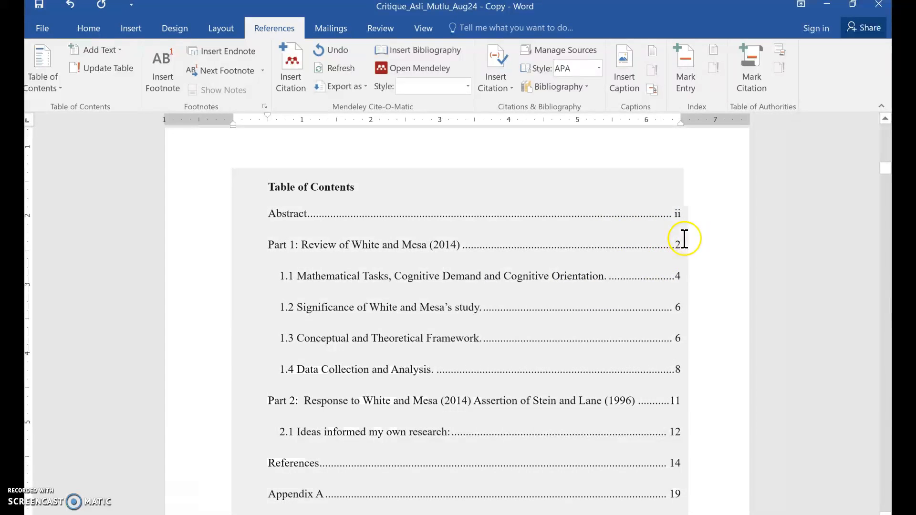
{"action": "scroll", "coordinate": [623, 281], "scroll_direction": "down", "scroll_amount": 3}
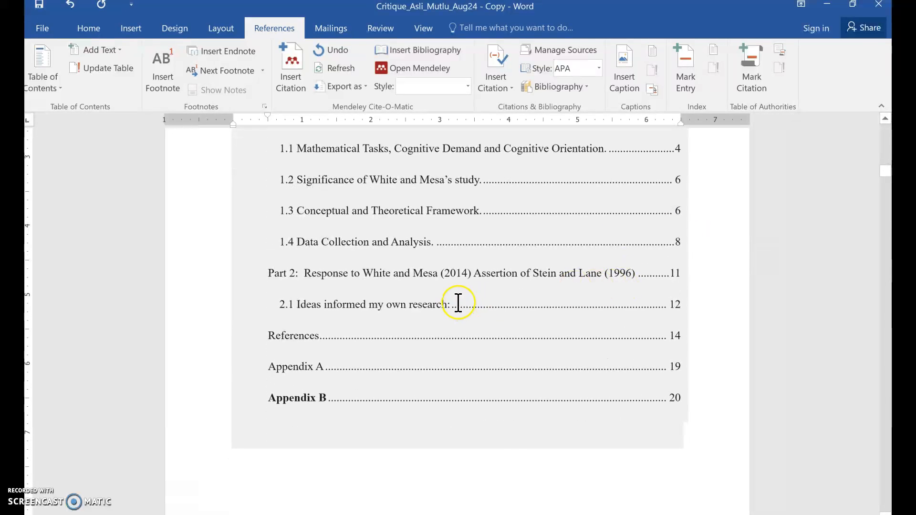
{"action": "left_click", "coordinate": [573, 489]}
{"action": "left_click", "coordinate": [697, 374]}
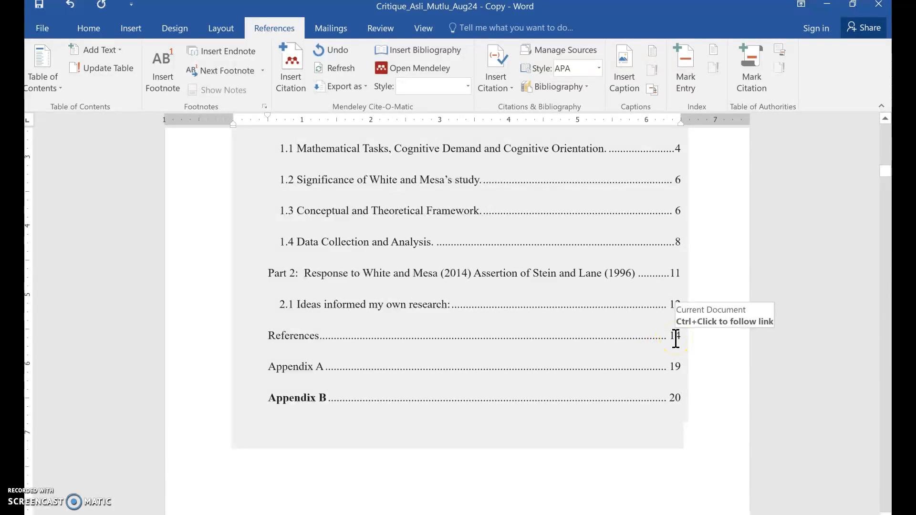
{"action": "left_click", "coordinate": [676, 276], "text": "ctrl"}
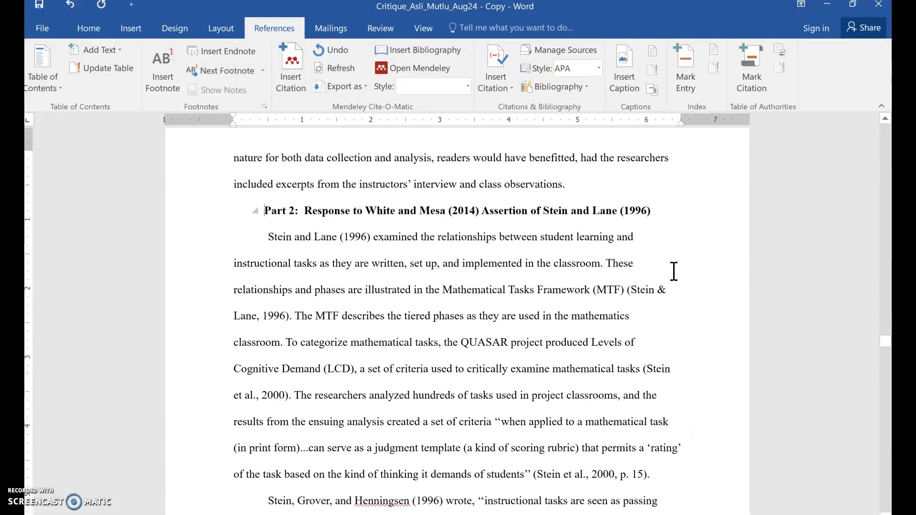